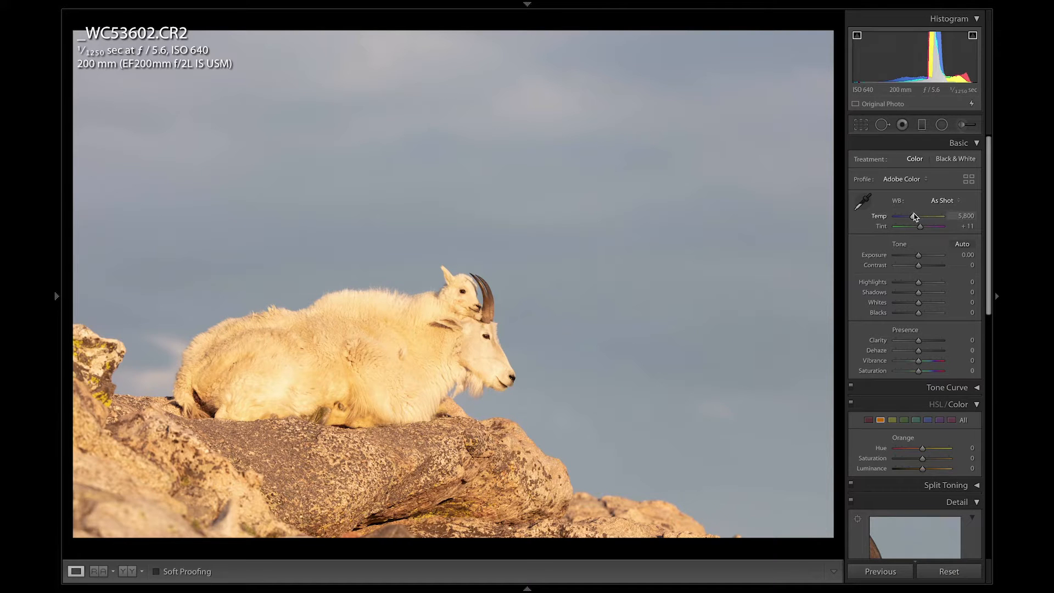
- Try a cooler color temperature of 4,978 and reset the white balance to As Shot
{"action": "left_click_drag", "start_coordinate": [915, 216], "coordinate": [910, 216]}
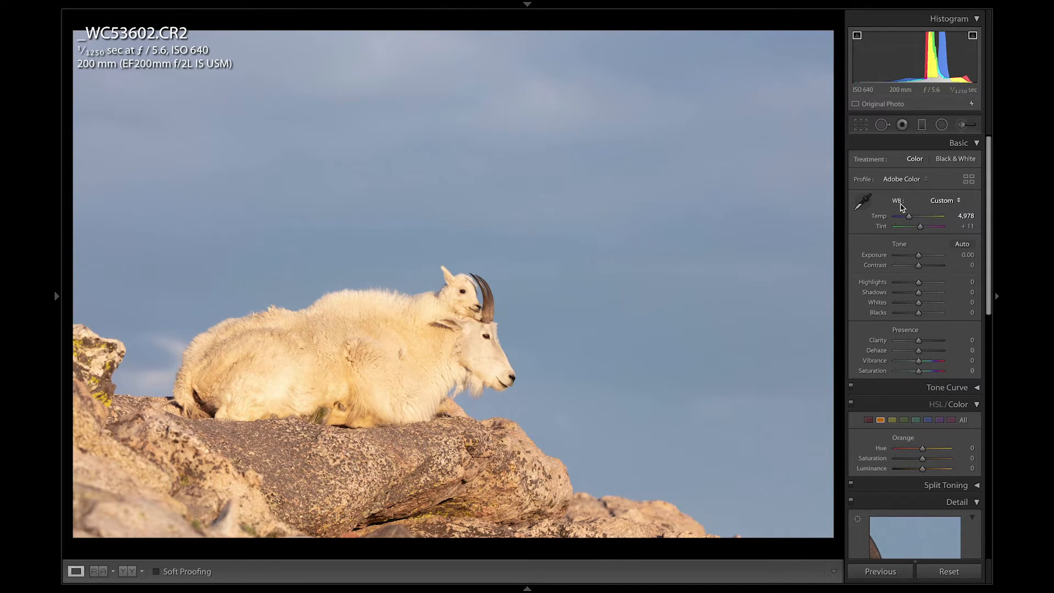
{"action": "double_click", "coordinate": [901, 206]}
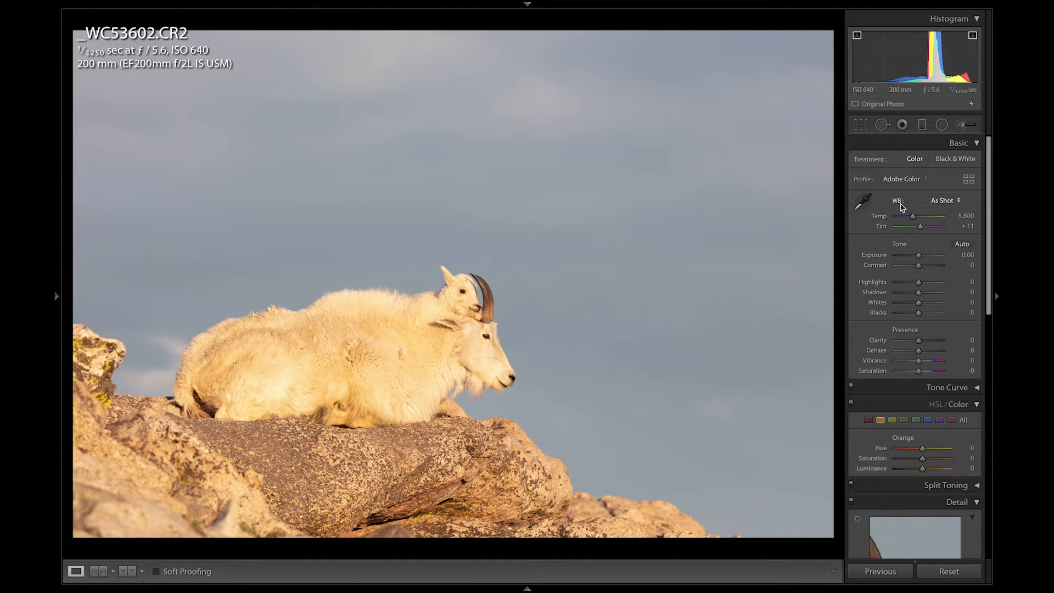
- Set the white balance by sampling the gray rock in the photo's lower-left foreground with the White Balance Selector
{"action": "left_click", "coordinate": [862, 202]}
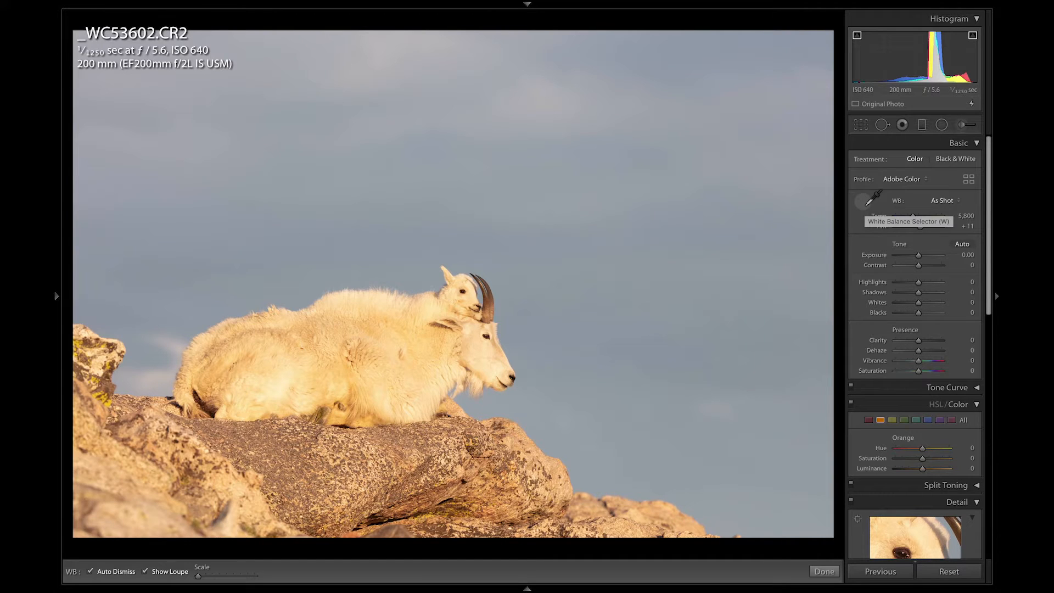
{"action": "left_click", "coordinate": [864, 202]}
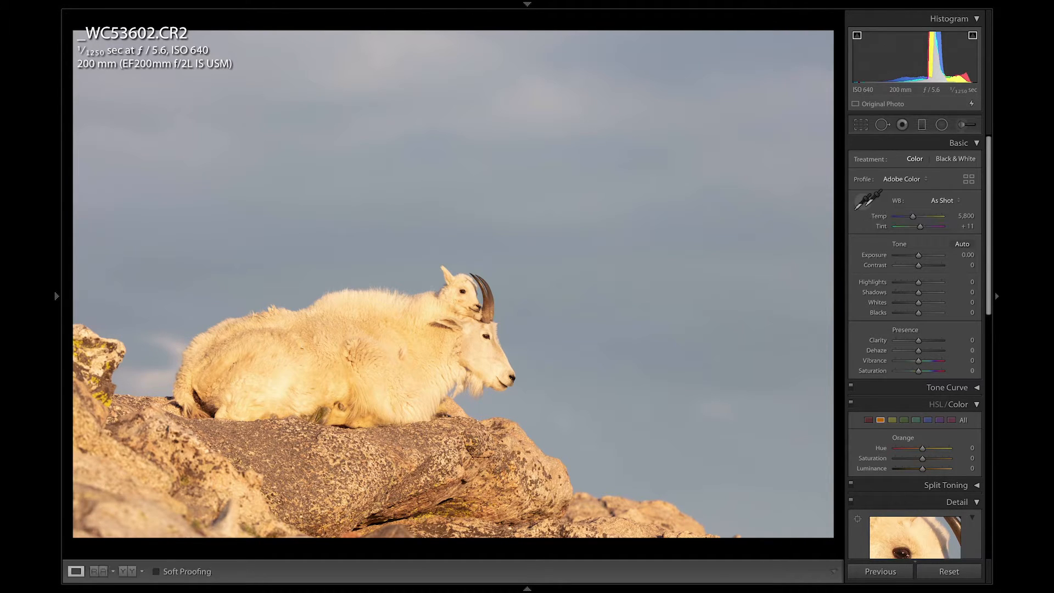
{"action": "left_click", "coordinate": [863, 202]}
{"action": "left_click", "coordinate": [863, 202]}
{"action": "left_click", "coordinate": [862, 201]}
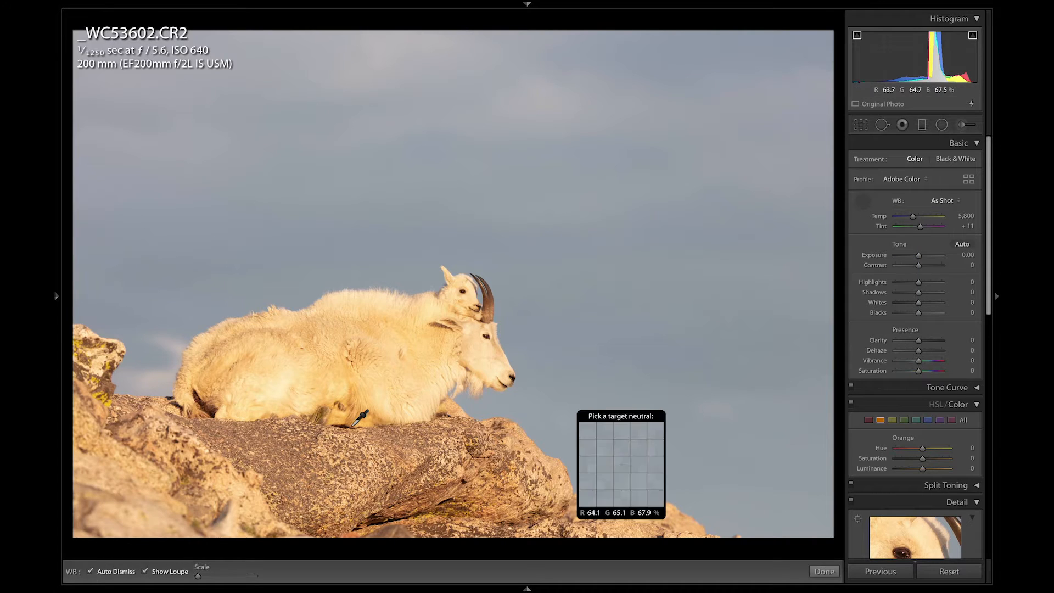
{"action": "left_click", "coordinate": [223, 518]}
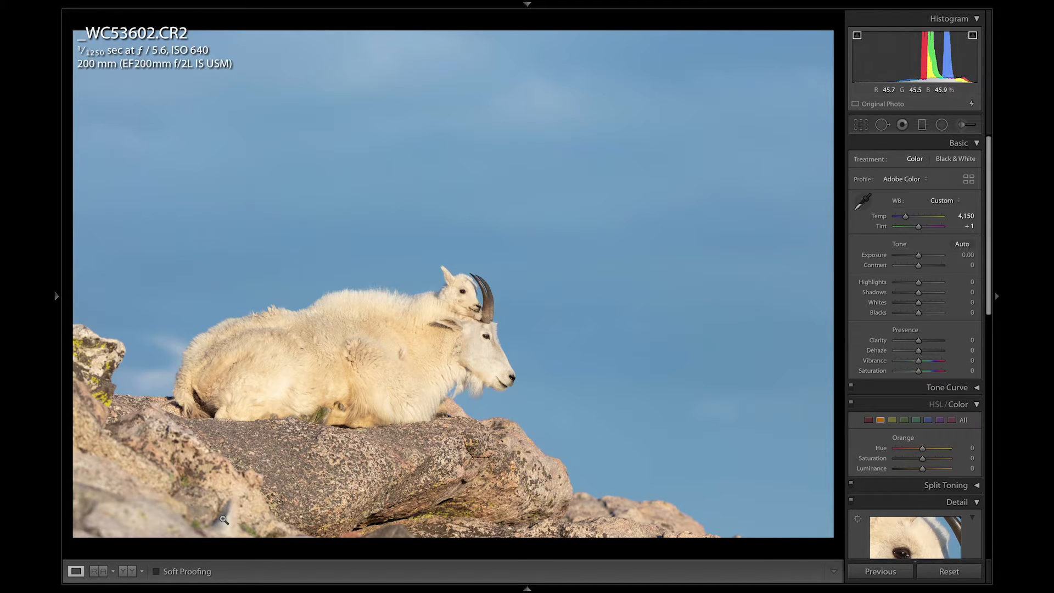
- Try sampling the sky beyond the goats as the white balance neutral, and undo that change
{"action": "left_click", "coordinate": [863, 202]}
{"action": "left_click", "coordinate": [722, 277]}
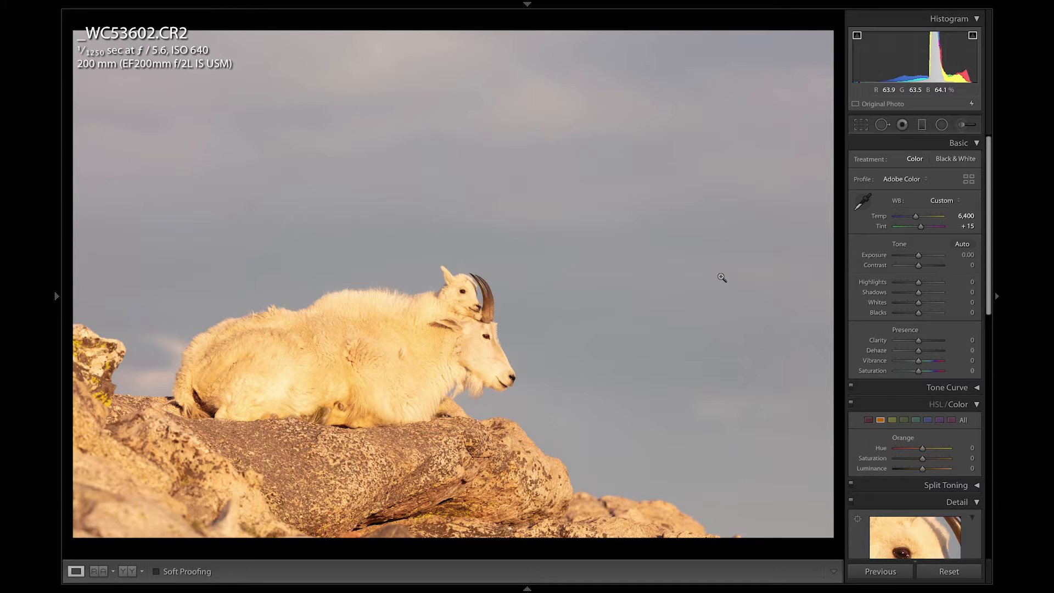
{"action": "key", "text": "ctrl+z"}
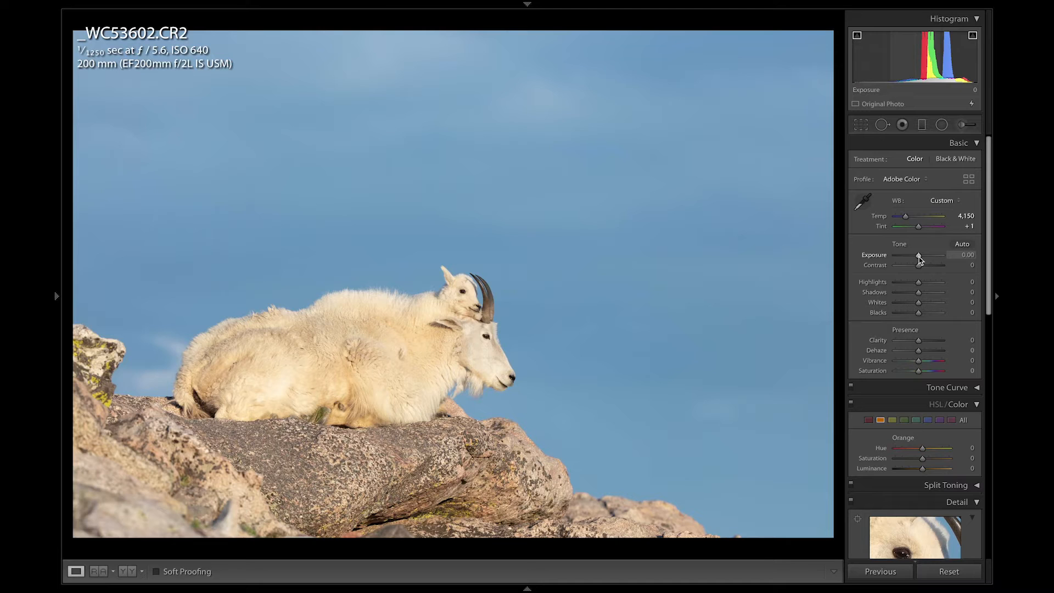
- Set the exposure to -0.10 and the contrast to +25
{"action": "key", "text": "Up"}
{"action": "key", "text": "Up"}
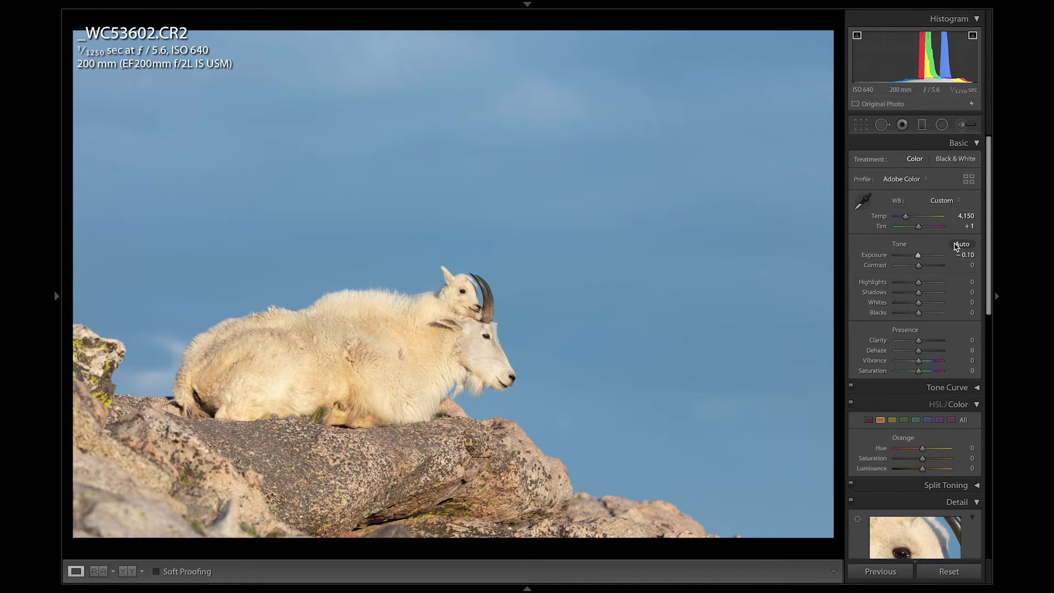
{"action": "left_click_drag", "start_coordinate": [924, 266], "coordinate": [926, 269]}
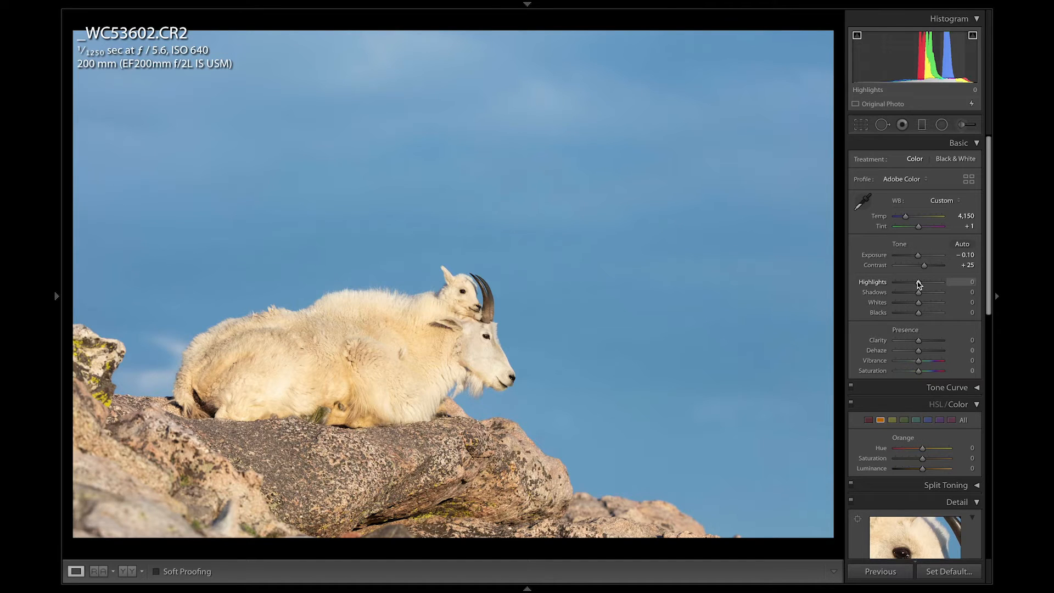
- Lower the highlights to -45 and raise the whites to +25
{"action": "left_click_drag", "start_coordinate": [916, 282], "coordinate": [908, 287]}
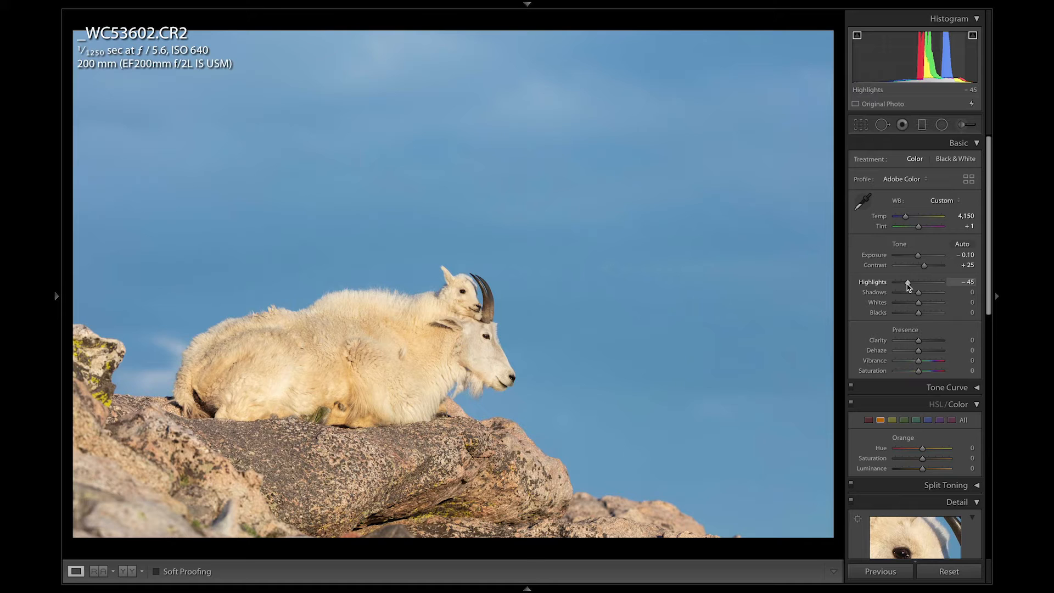
{"action": "key", "text": "alt"}
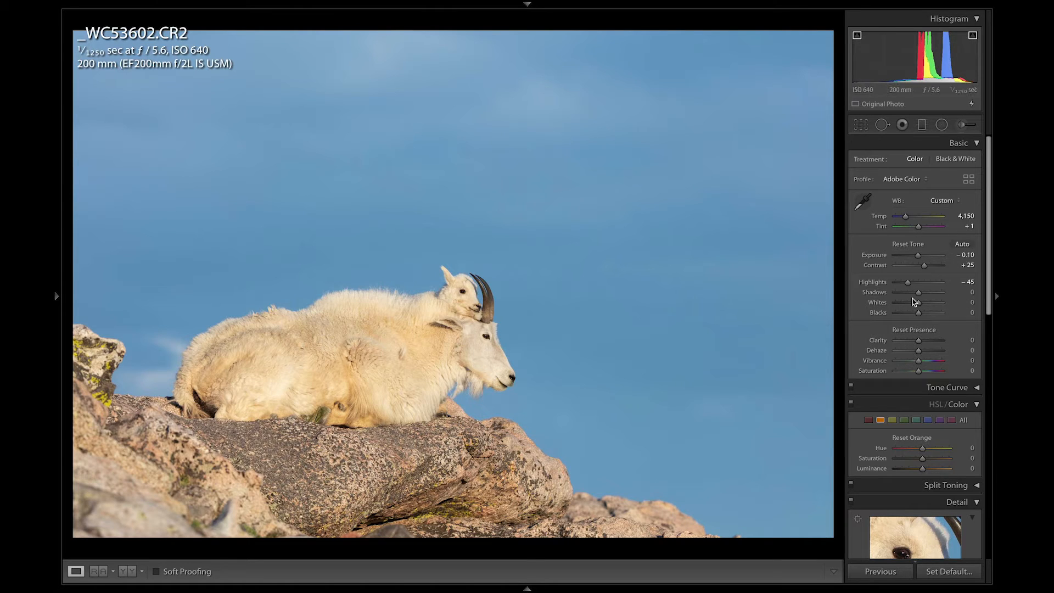
{"action": "left_click_drag", "start_coordinate": [917, 302], "coordinate": [926, 307]}
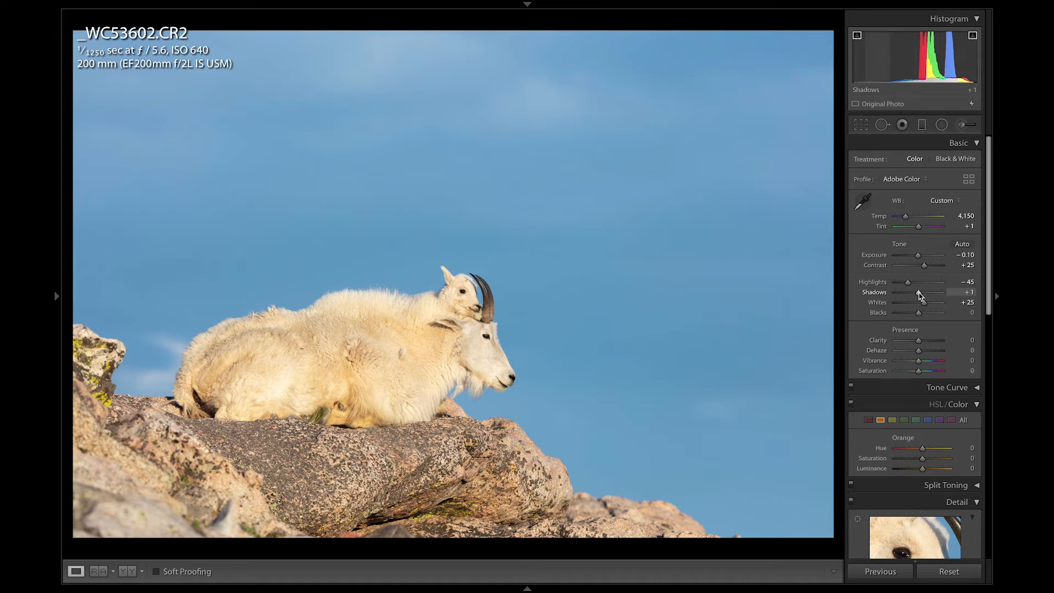
- Raise the shadows to +12 and lower the blacks to -14, checking for clipping with the threshold preview
{"action": "left_click_drag", "start_coordinate": [921, 295], "coordinate": [922, 295]}
{"action": "left_click", "coordinate": [920, 314], "text": "alt"}
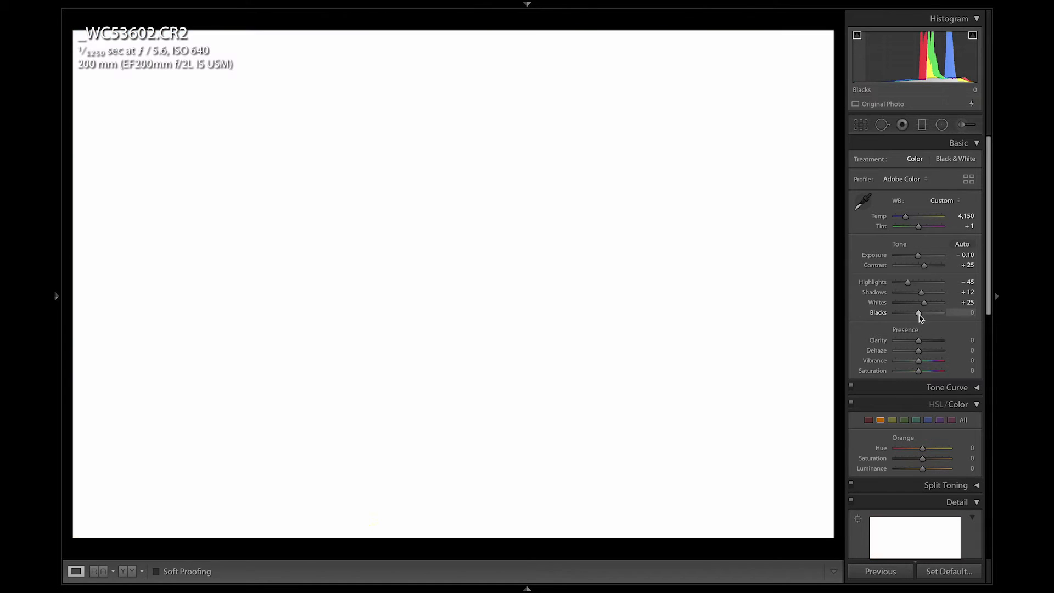
{"action": "left_click_drag", "start_coordinate": [920, 315], "coordinate": [917, 317]}
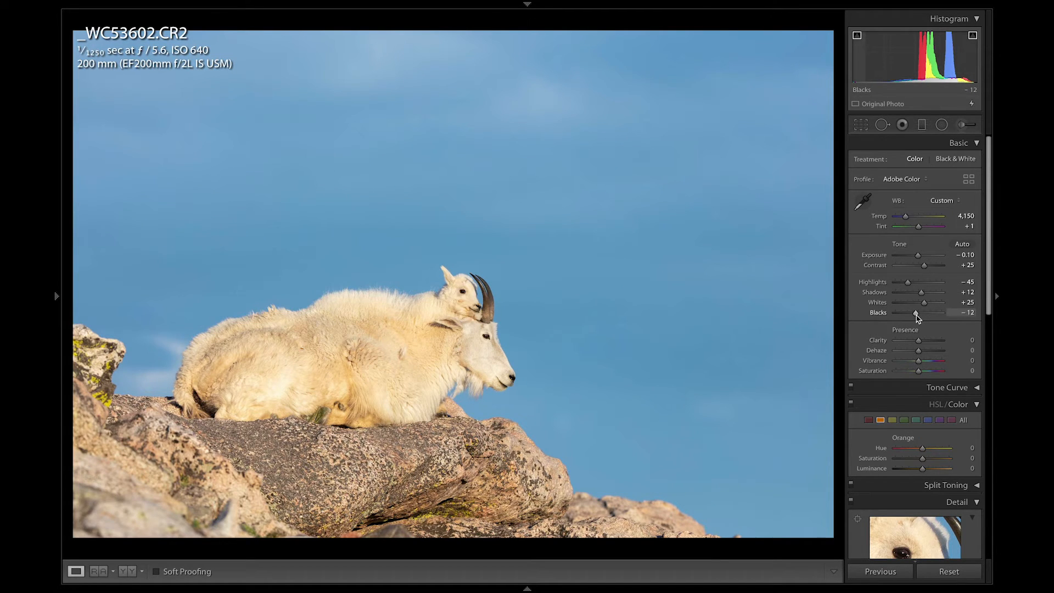
{"action": "left_click_drag", "start_coordinate": [917, 316], "coordinate": [916, 317]}
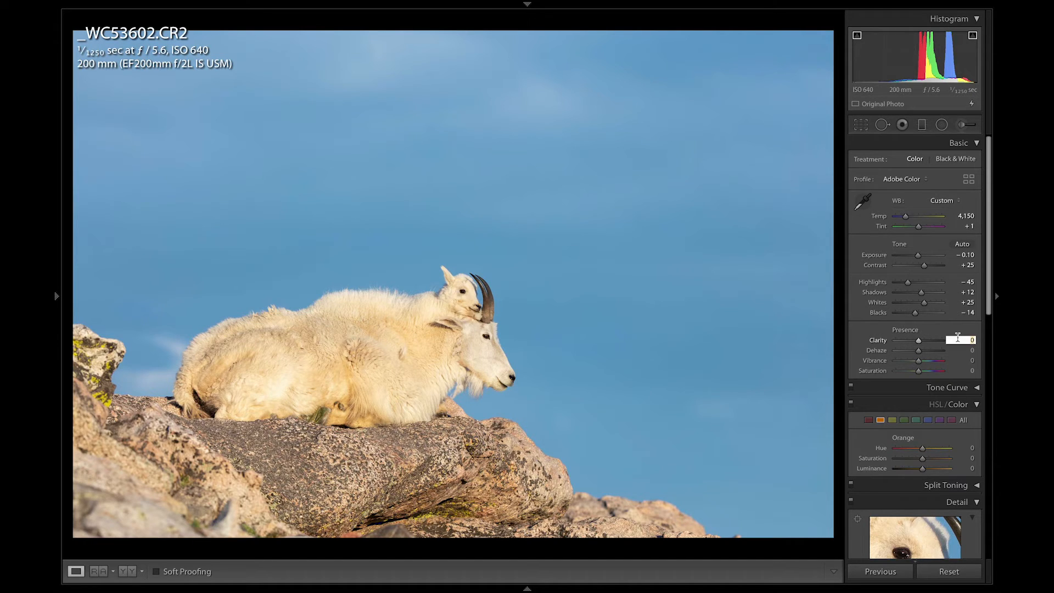
- Set the clarity to +5 and the vibrance to +10
{"action": "type", "text": "5"}
{"action": "key", "text": "Return"}
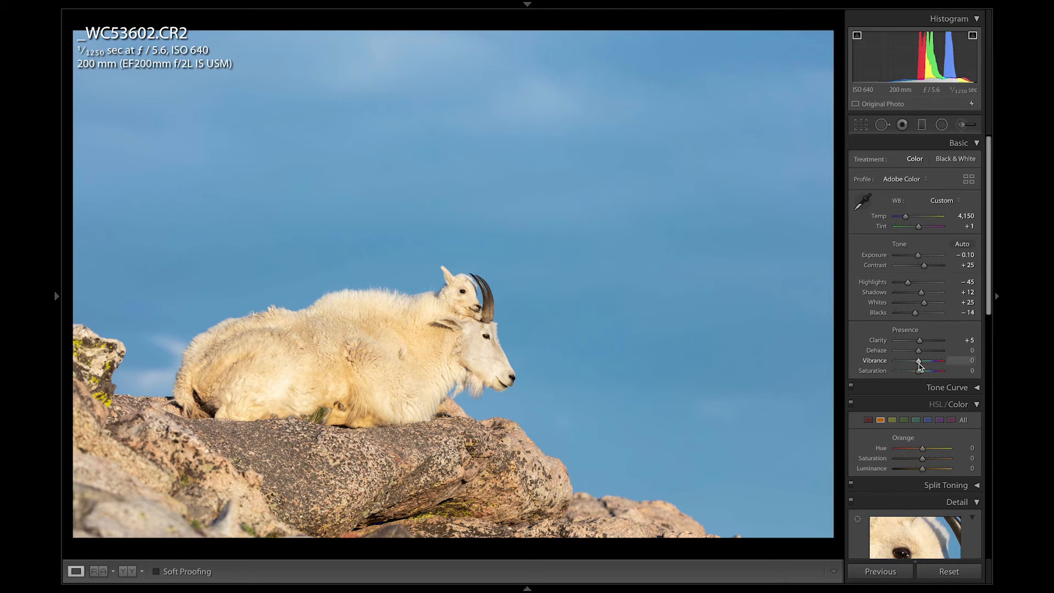
{"action": "left_click_drag", "start_coordinate": [919, 362], "coordinate": [921, 364]}
- Slightly reduce the saturation of the orange and yellow color ranges
{"action": "scroll", "coordinate": [922, 367], "scroll_direction": "down", "scroll_amount": 3}
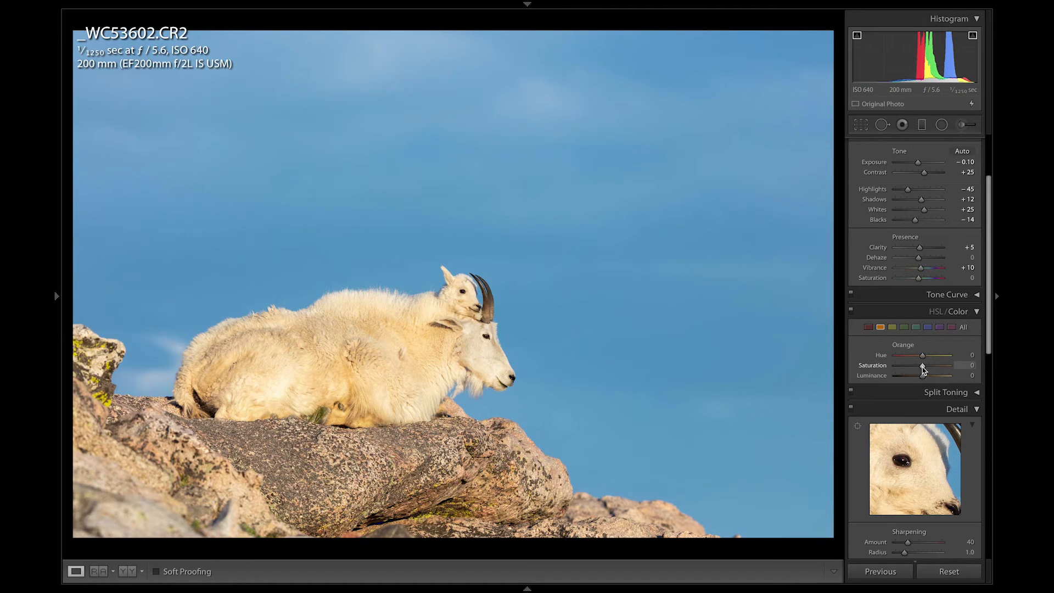
{"action": "left_click_drag", "start_coordinate": [922, 368], "coordinate": [920, 371]}
{"action": "left_click", "coordinate": [892, 327]}
{"action": "left_click_drag", "start_coordinate": [923, 368], "coordinate": [919, 369]}
- Aim the detail preview at the young goat's face and set the sharpening amount to 50
{"action": "scroll", "coordinate": [920, 369], "scroll_direction": "down", "scroll_amount": 9}
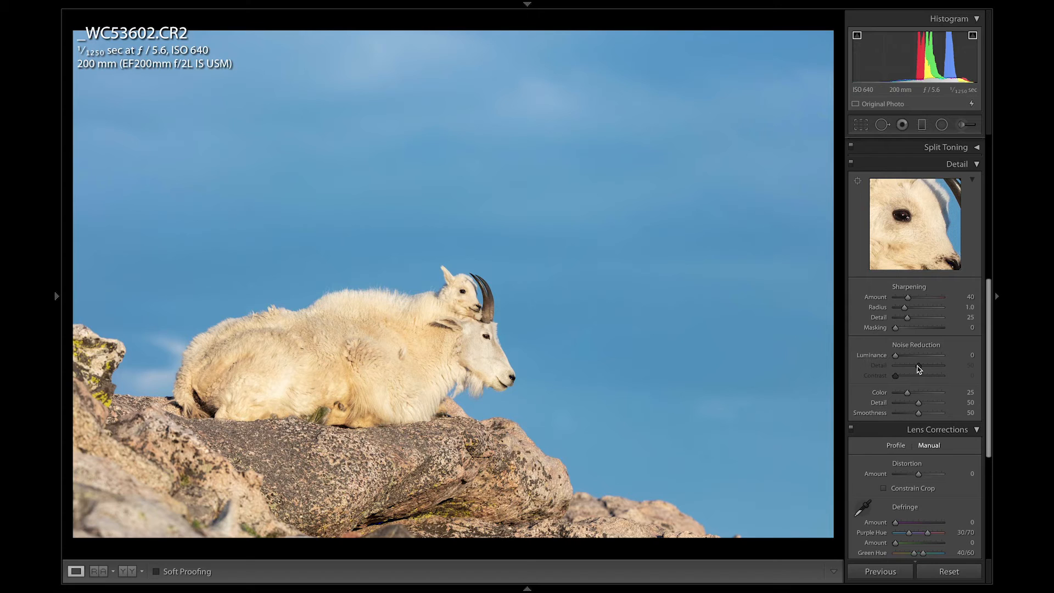
{"action": "left_click", "coordinate": [857, 182]}
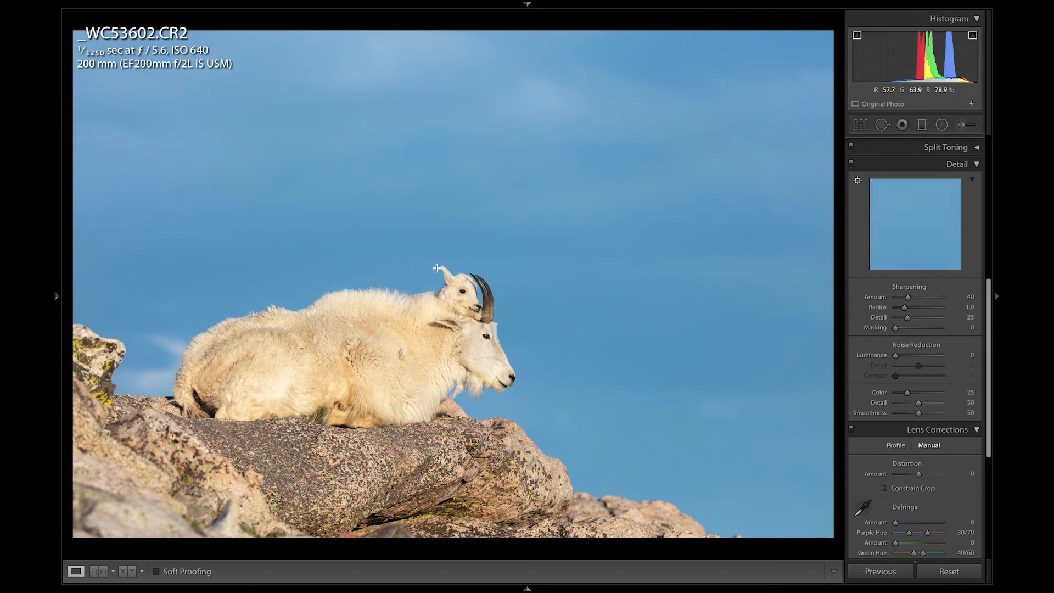
{"action": "left_click", "coordinate": [471, 295]}
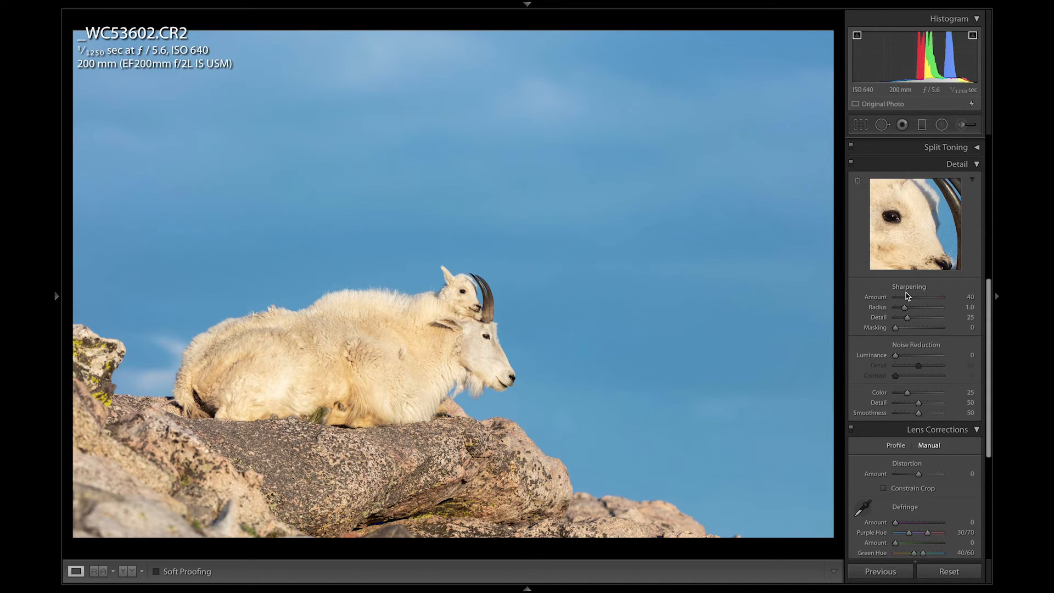
{"action": "left_click_drag", "start_coordinate": [910, 299], "coordinate": [913, 300]}
- Set the sharpening masking to 77 using the black-and-white mask preview, limiting sharpening to the edges
{"action": "key", "text": "alt"}
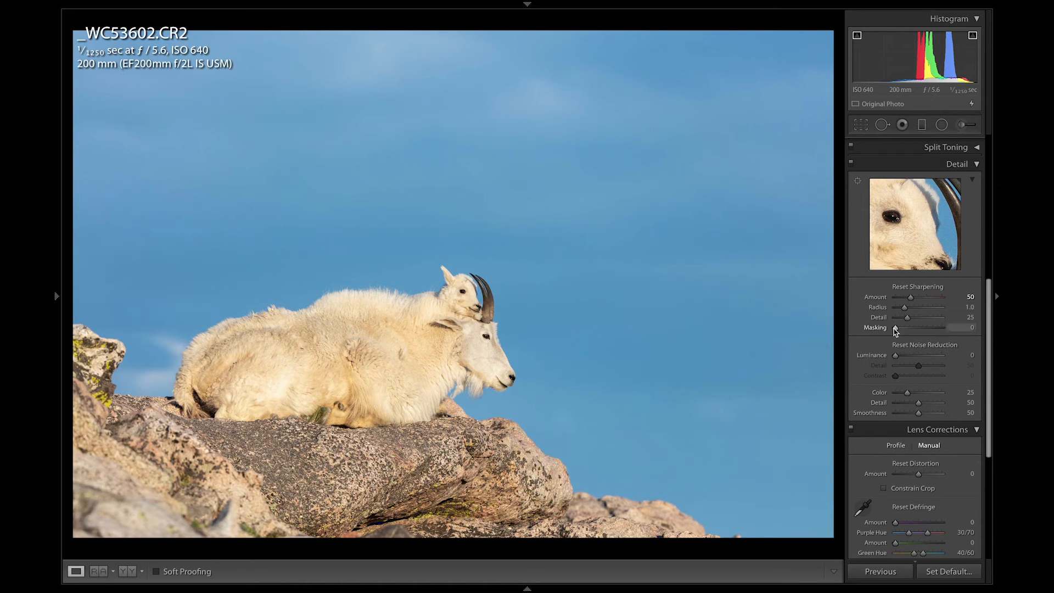
{"action": "left_click_drag", "start_coordinate": [895, 328], "coordinate": [904, 330]}
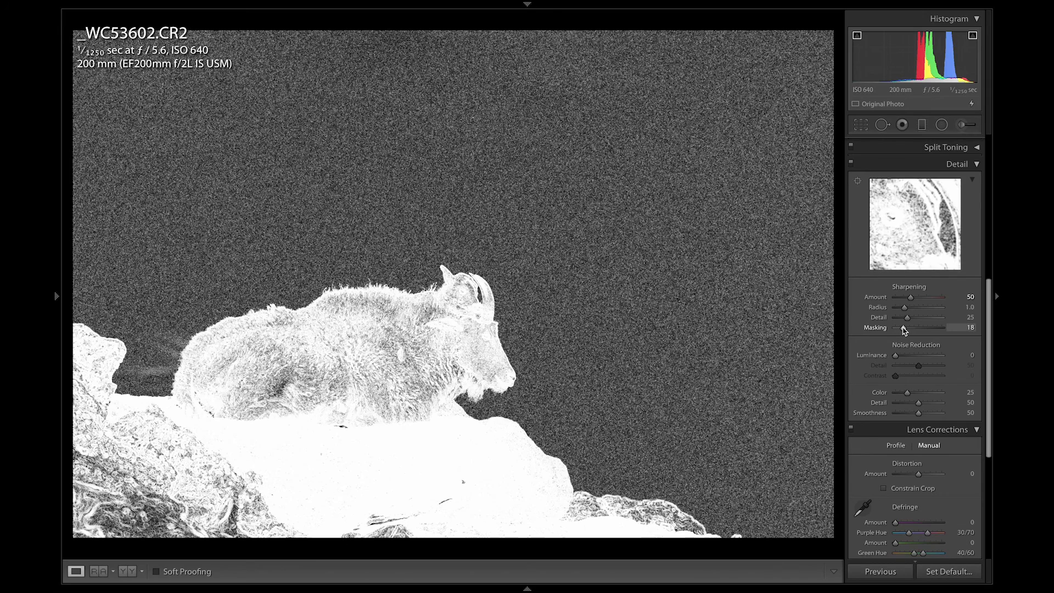
{"action": "left_click_drag", "start_coordinate": [905, 330], "coordinate": [931, 327]}
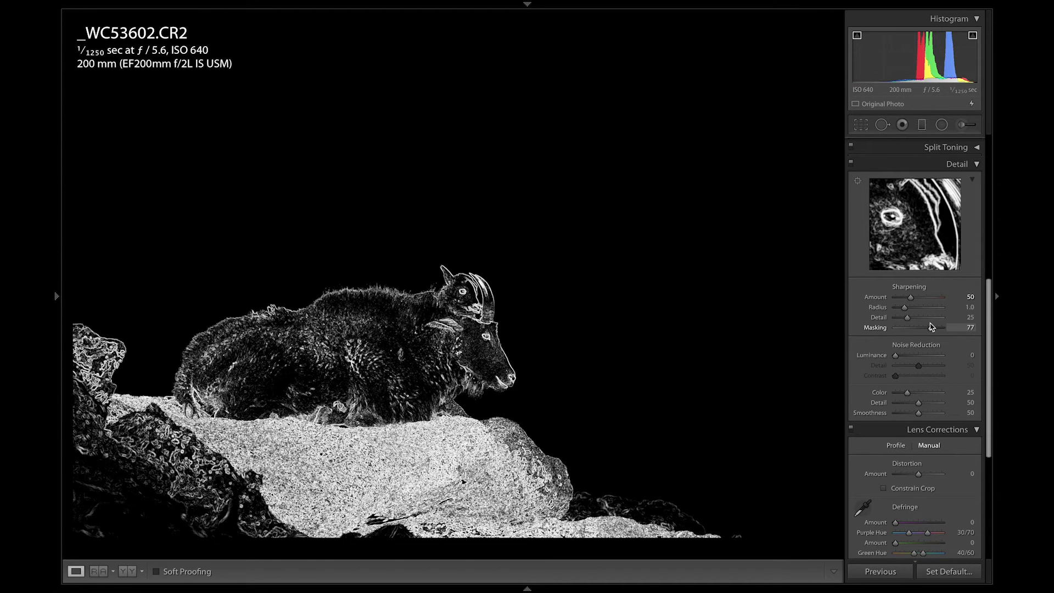
{"action": "left_click_drag", "start_coordinate": [932, 327], "coordinate": [932, 327]}
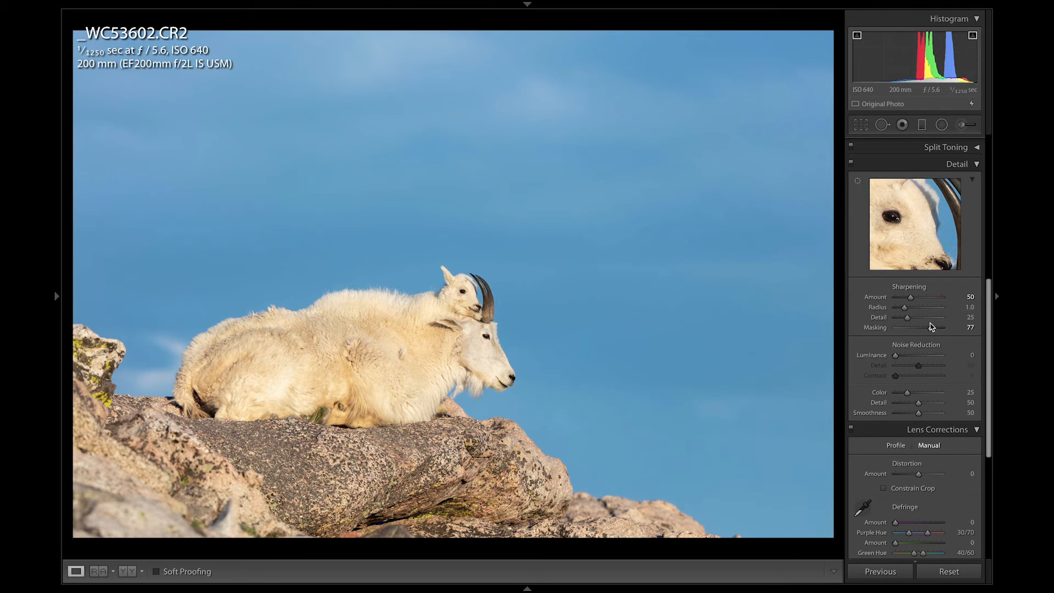
- Set the luminance noise reduction to 2
{"action": "left_click", "coordinate": [970, 354]}
{"action": "type", "text": "2"}
{"action": "key", "text": "Return"}
- Crop the photo tighter at its original aspect ratio, repositioning it so both goats fit whole inside the frame
{"action": "left_click", "coordinate": [858, 131]}
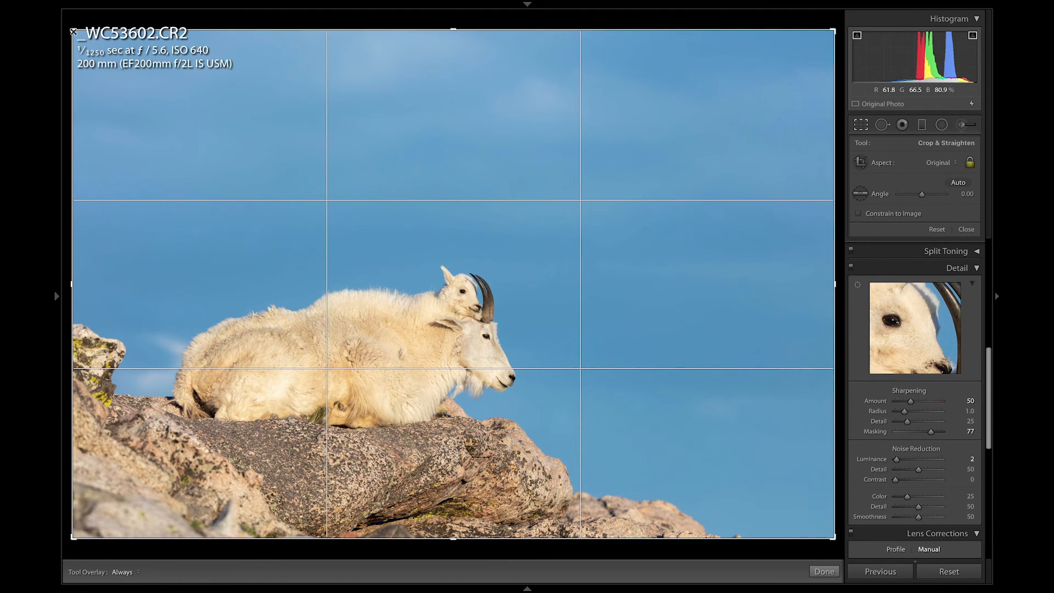
{"action": "left_click_drag", "start_coordinate": [73, 31], "coordinate": [159, 88]}
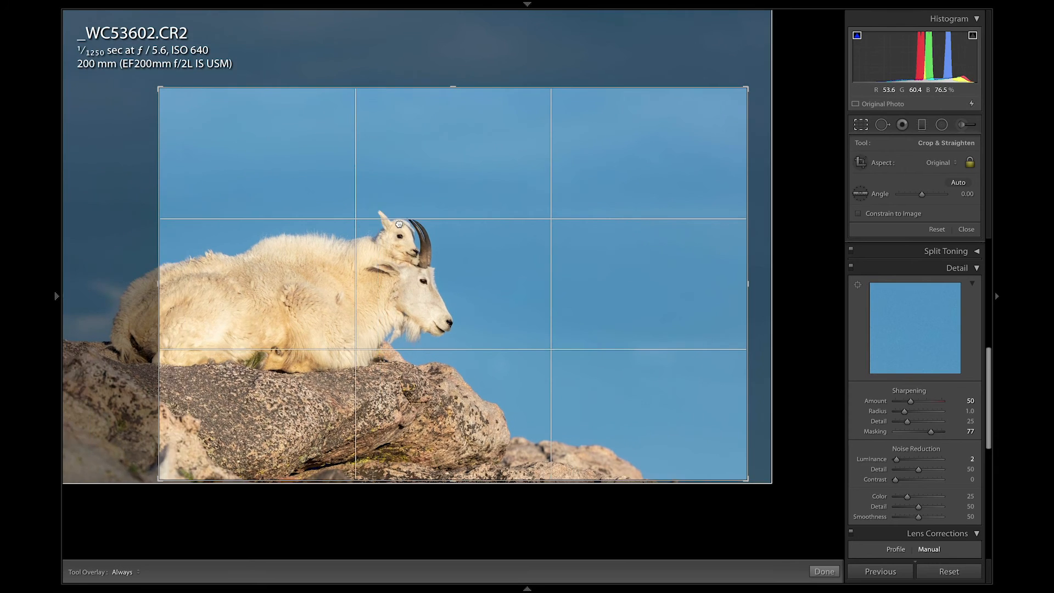
{"action": "left_click_drag", "start_coordinate": [399, 224], "coordinate": [421, 237]}
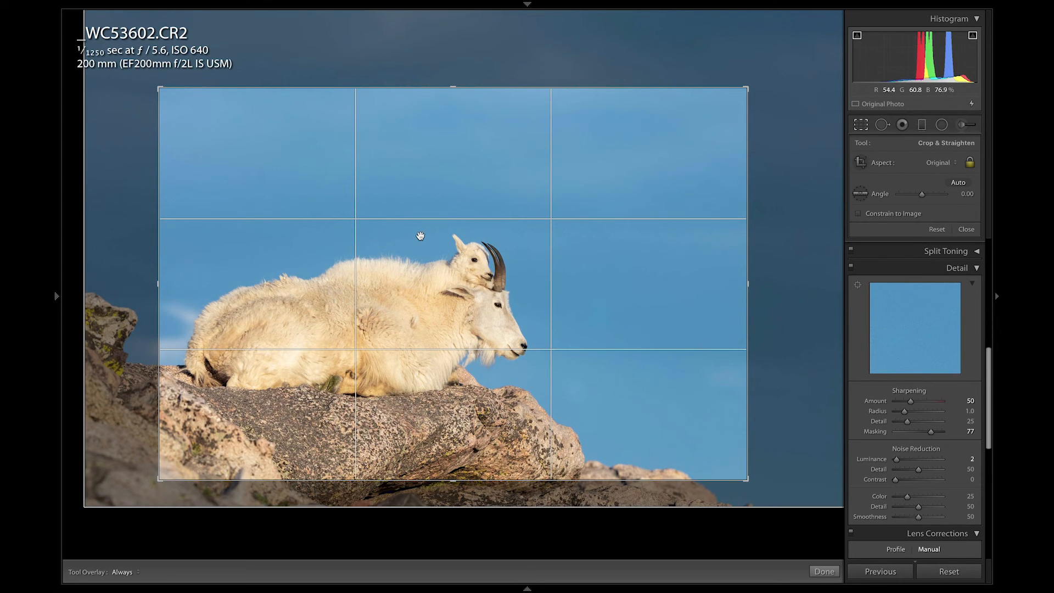
{"action": "key", "text": "Return"}
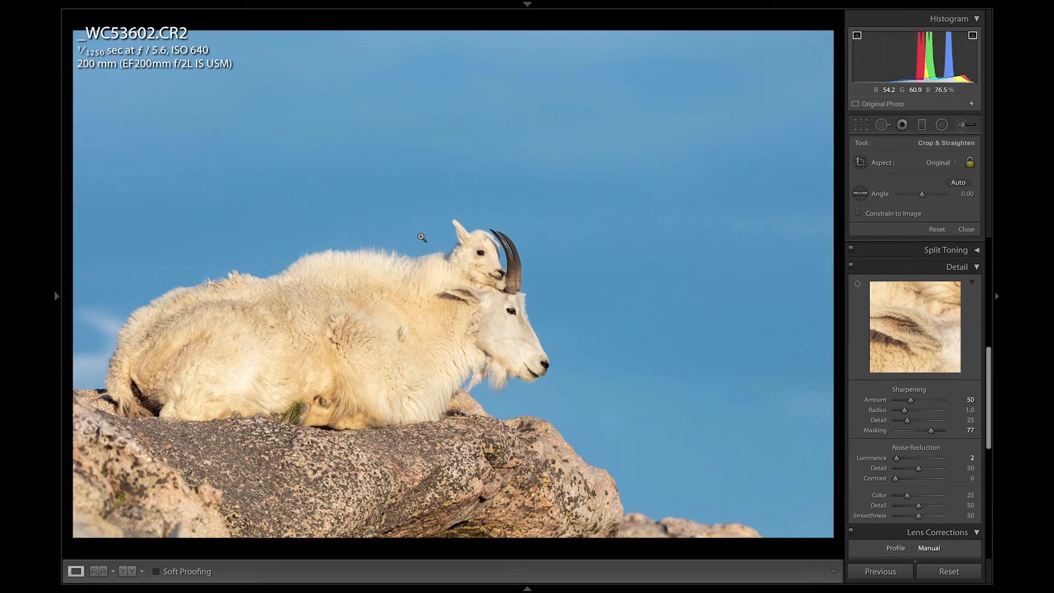
- Try straightening the cropped photo along a sloping line across the rock beneath the goats, and undo the rotation
{"action": "left_click", "coordinate": [861, 126]}
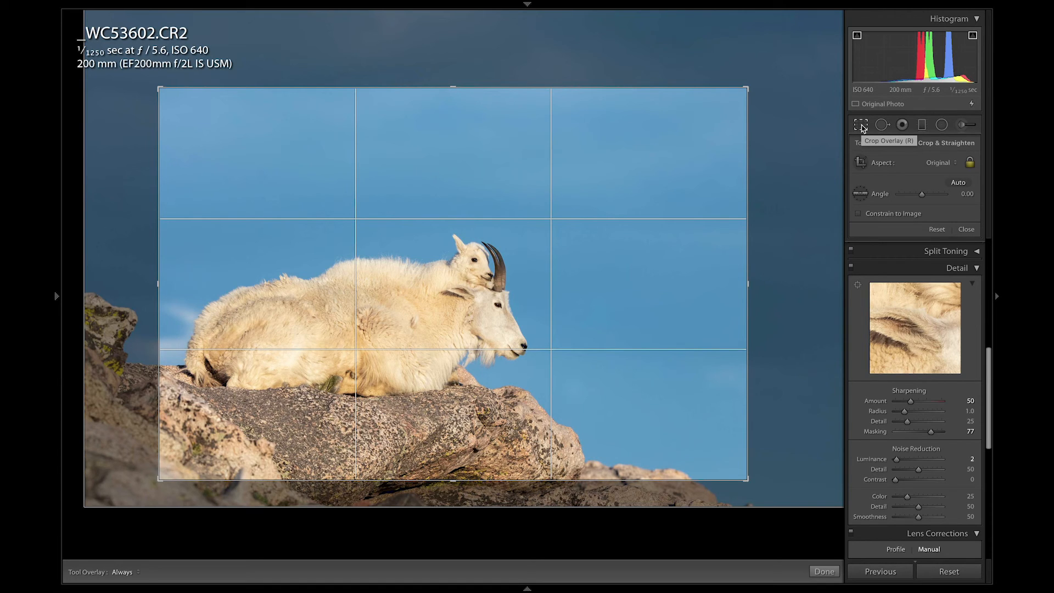
{"action": "left_click", "coordinate": [860, 193]}
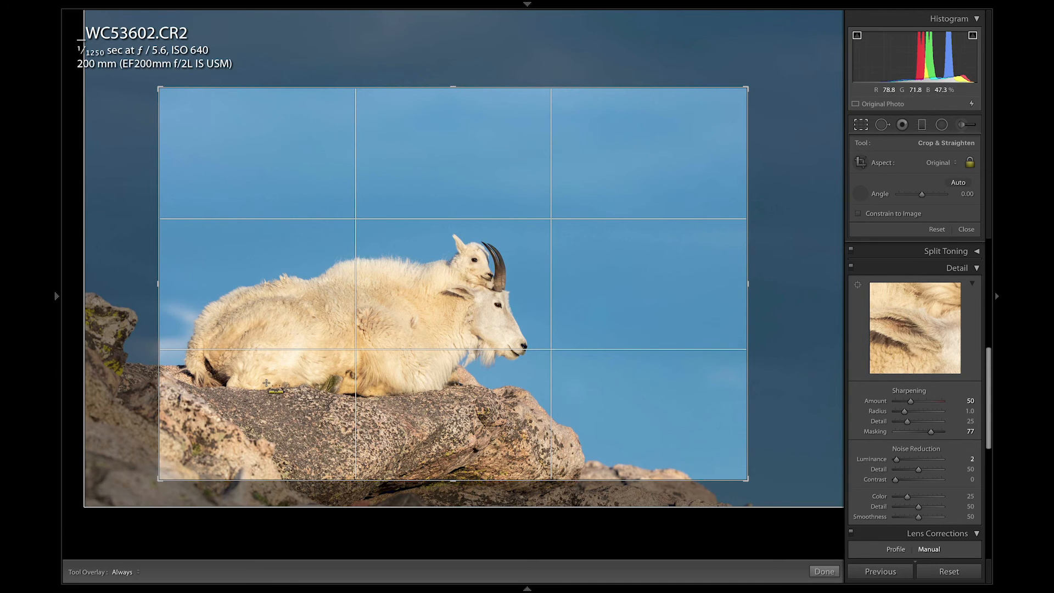
{"action": "left_click_drag", "start_coordinate": [266, 383], "coordinate": [615, 434]}
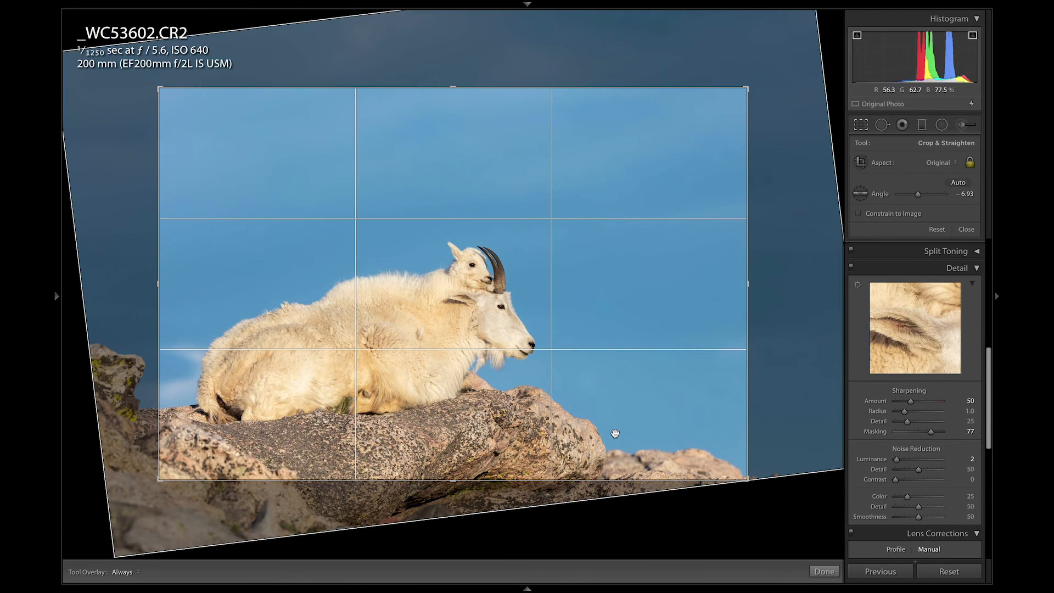
{"action": "key", "text": "ctrl+z"}
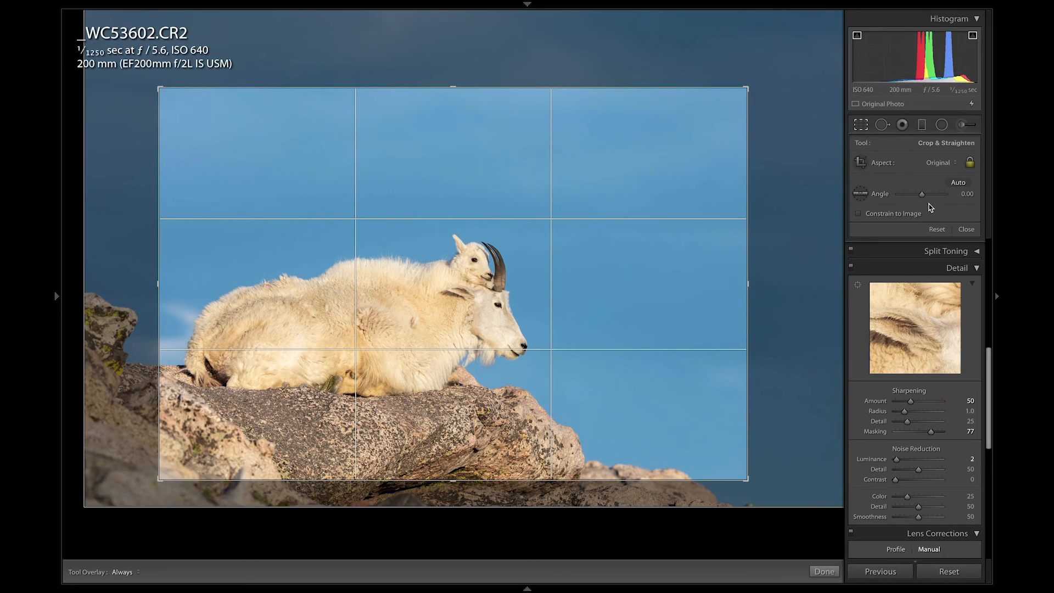
- Try a crop angle of -5.12 and reset the angle to 0.00
{"action": "mouse_move", "coordinate": [922, 196]}
{"action": "left_mouse_down"}
{"action": "mouse_move", "coordinate": [932, 199]}
{"action": "mouse_move", "coordinate": [915, 198]}
{"action": "mouse_move", "coordinate": [925, 197]}
{"action": "mouse_move", "coordinate": [917, 207]}
{"action": "left_mouse_up"}
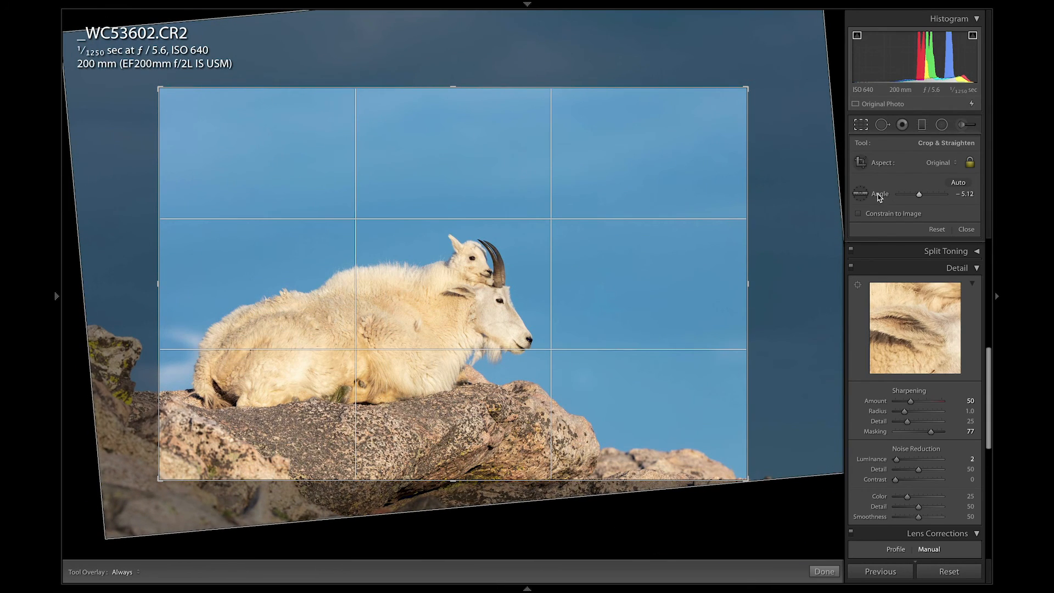
{"action": "double_click", "coordinate": [880, 197]}
- Try straightening the photo along a short, nearly level line on the rock below the adult goat's hindquarters, and undo it
{"action": "left_click", "coordinate": [861, 194]}
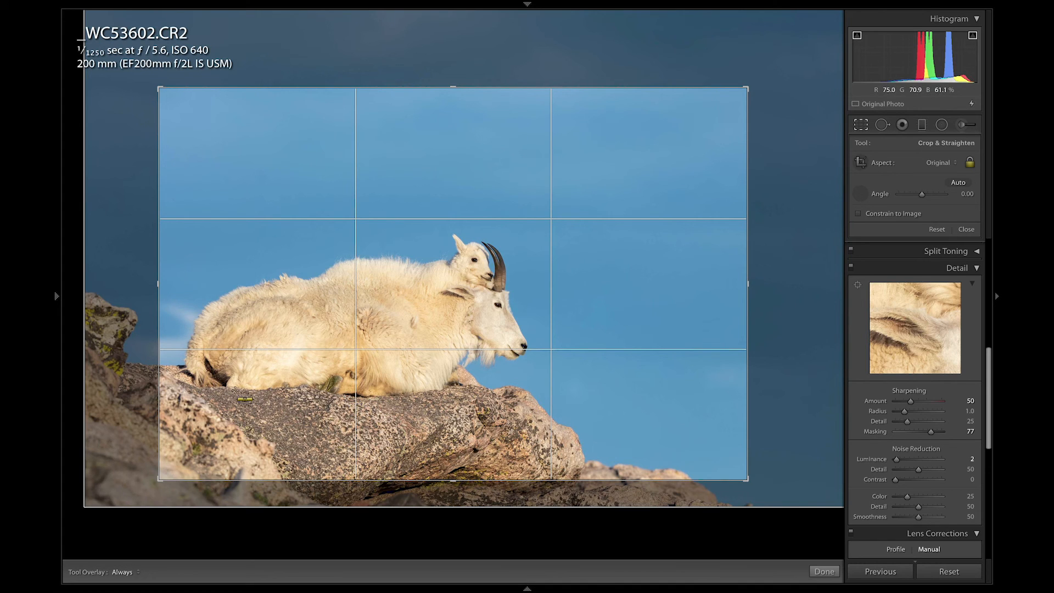
{"action": "left_click_drag", "start_coordinate": [251, 391], "coordinate": [295, 389]}
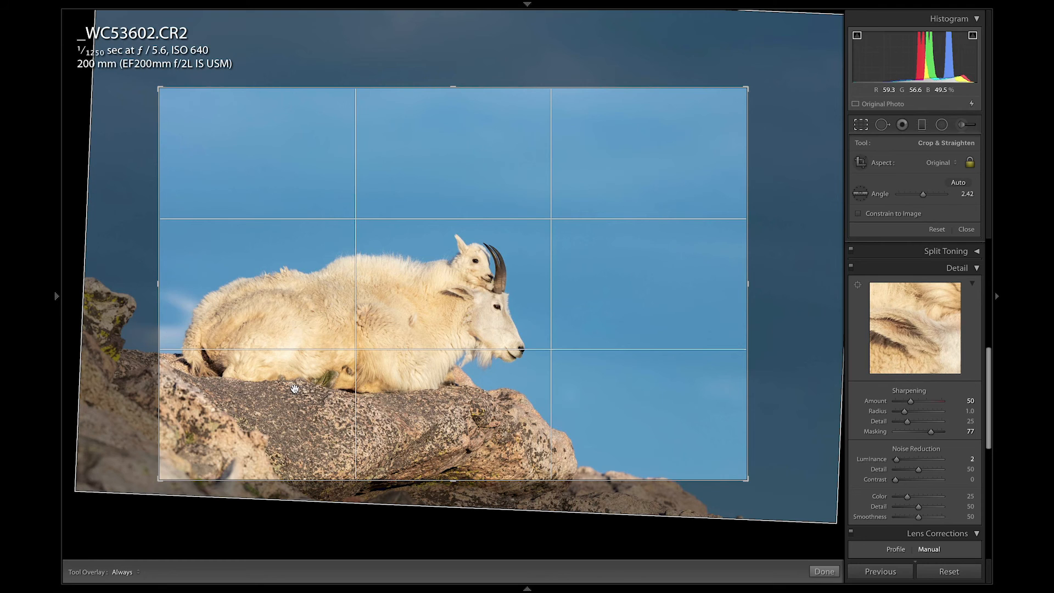
{"action": "key", "text": "ctrl+z"}
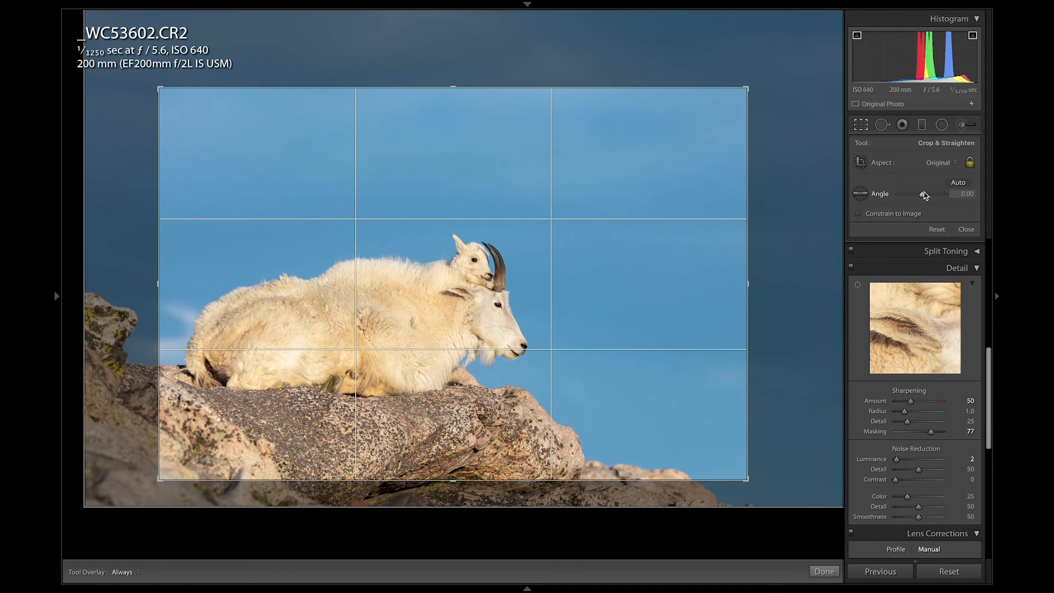
- Set the crop angle to 0.13 and apply the crop to the goat photo
{"action": "left_click_drag", "start_coordinate": [922, 195], "coordinate": [924, 196]}
{"action": "left_click", "coordinate": [964, 194]}
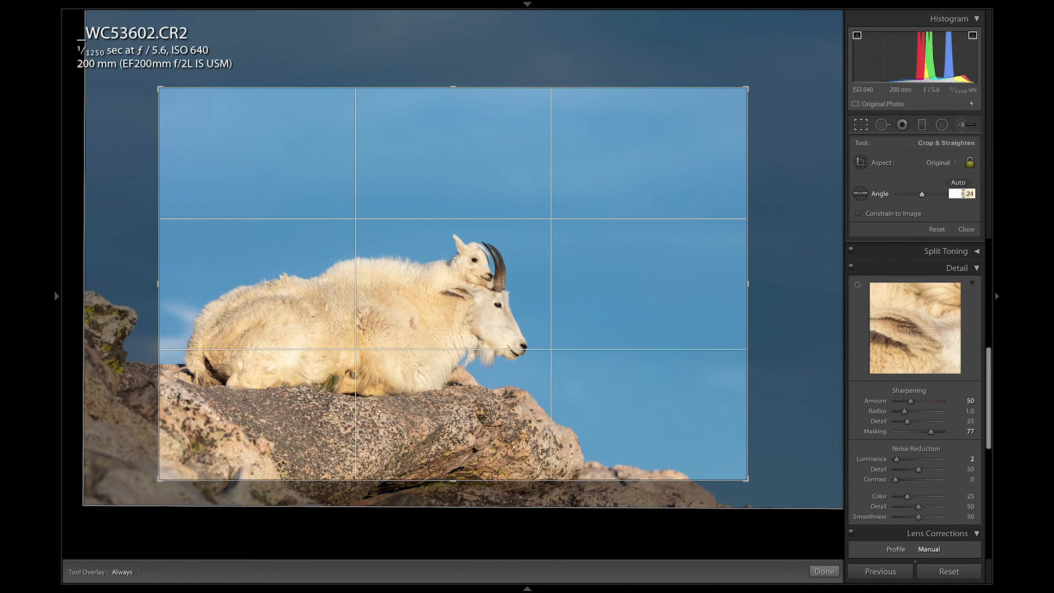
{"action": "key", "text": "BackSpace"}
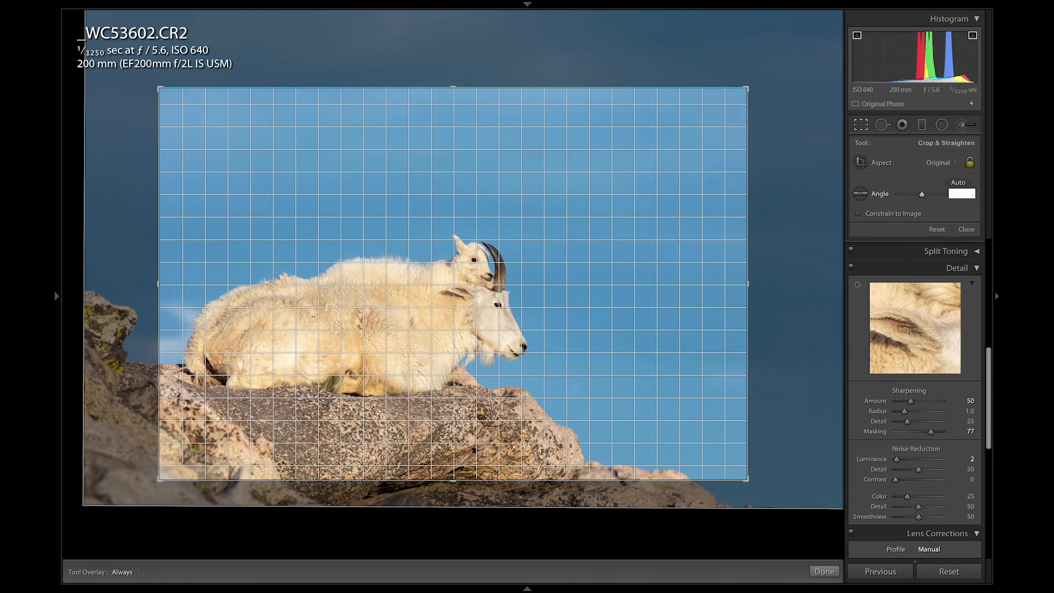
{"action": "type", "text": ".13"}
{"action": "key", "text": "Return"}
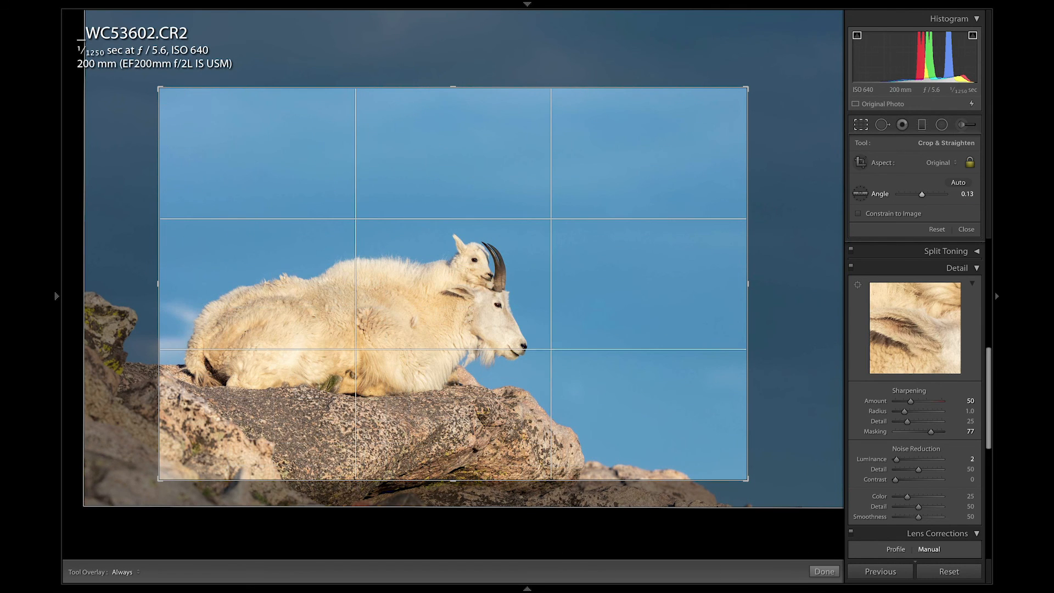
{"action": "key", "text": "Return"}
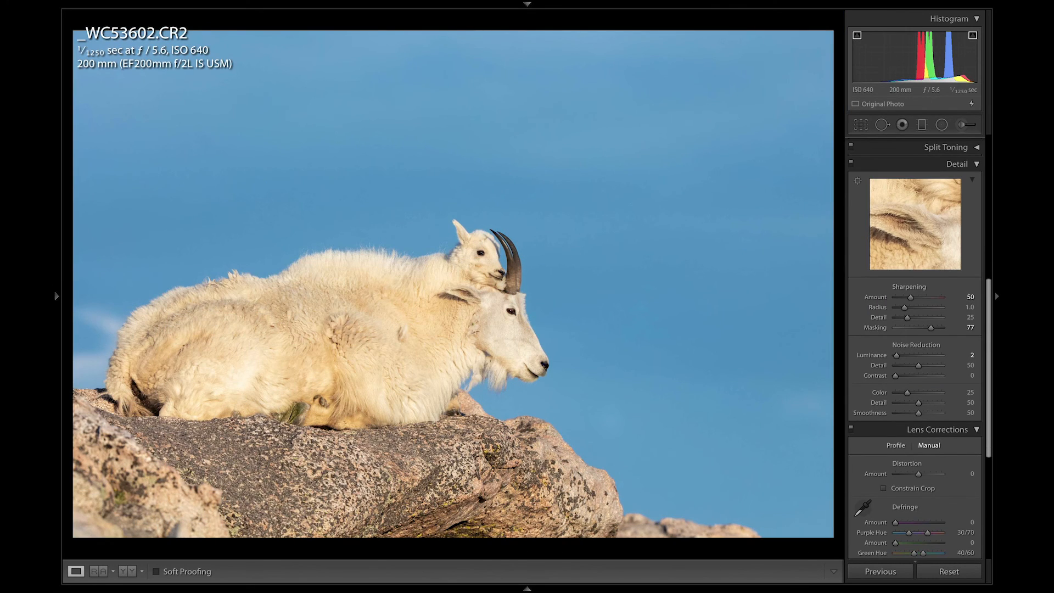